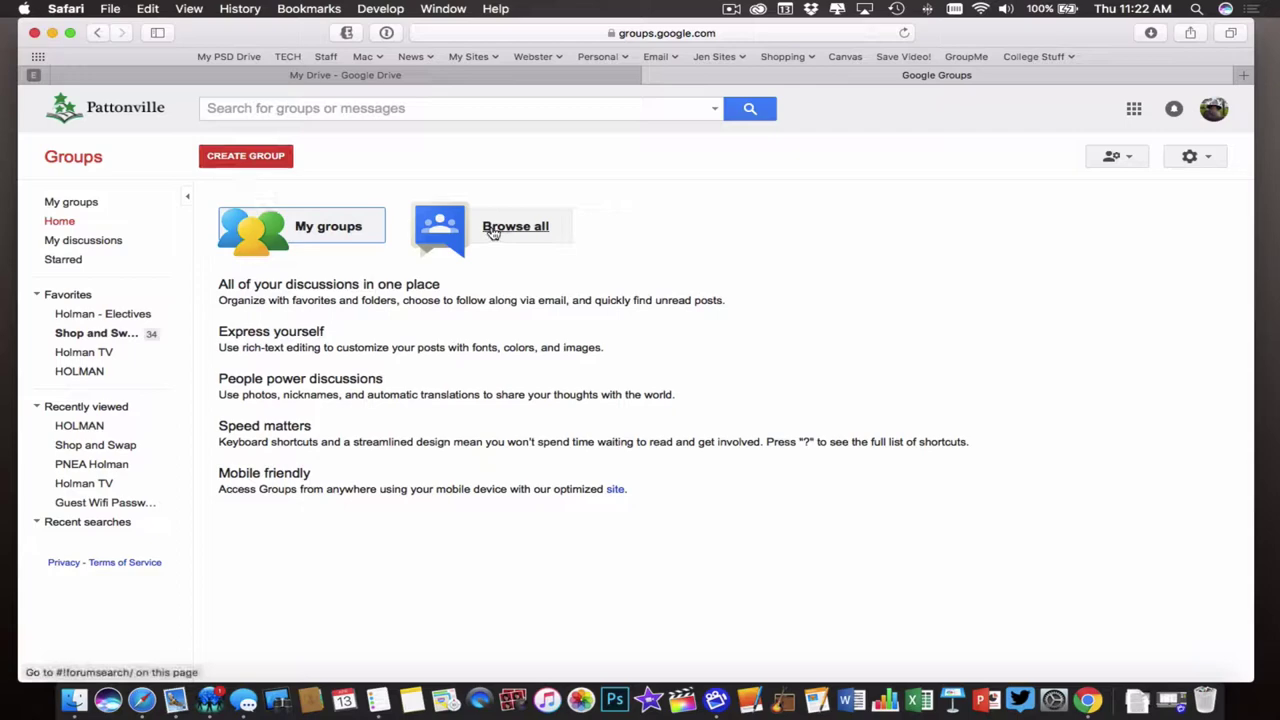
Open the Google apps launcher, then close it to return to the Groups home page.
click(1134, 108)
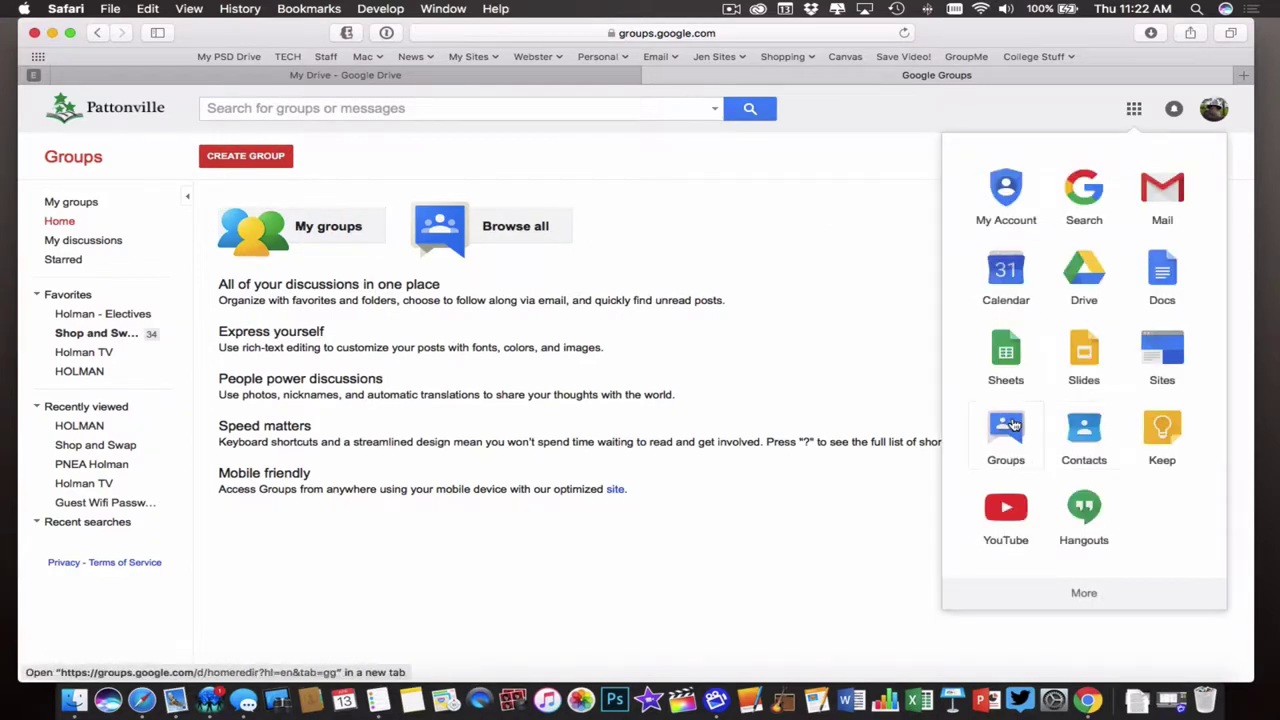
click(583, 194)
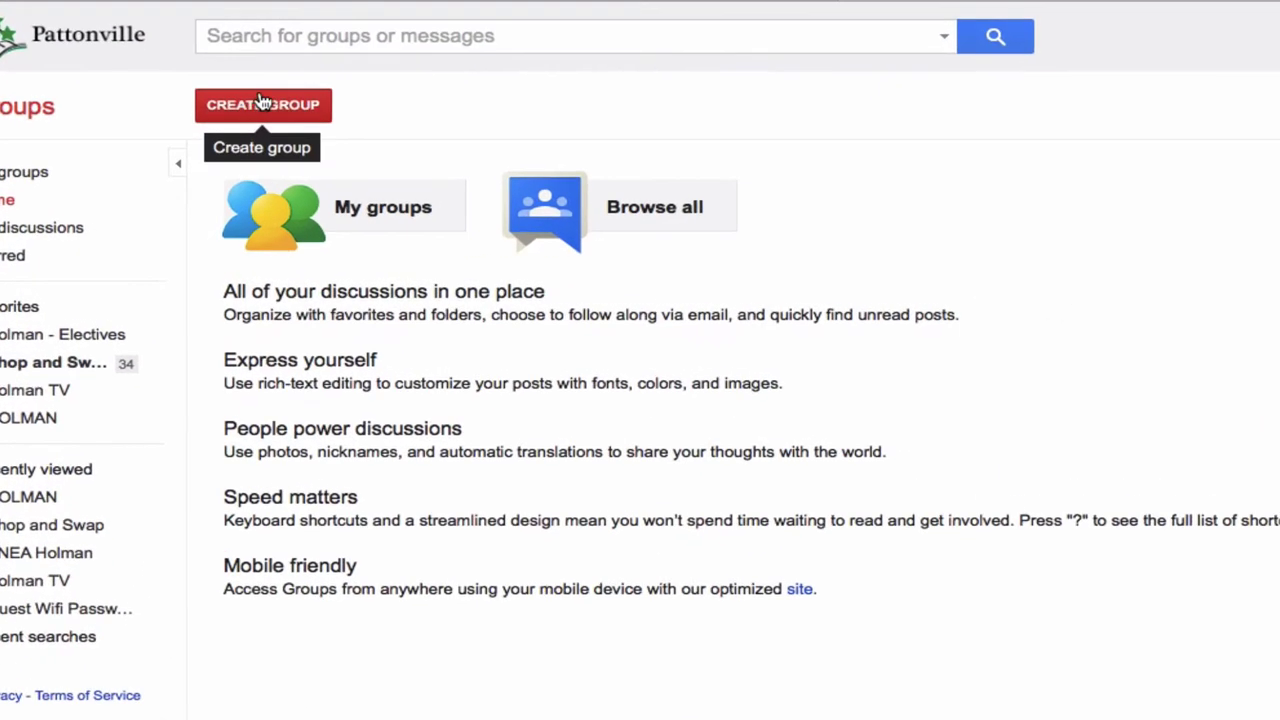
Start a new group named 'Tech Leadership Team' with the email address 'techleadershipteam' (no hyphens).
click(258, 106)
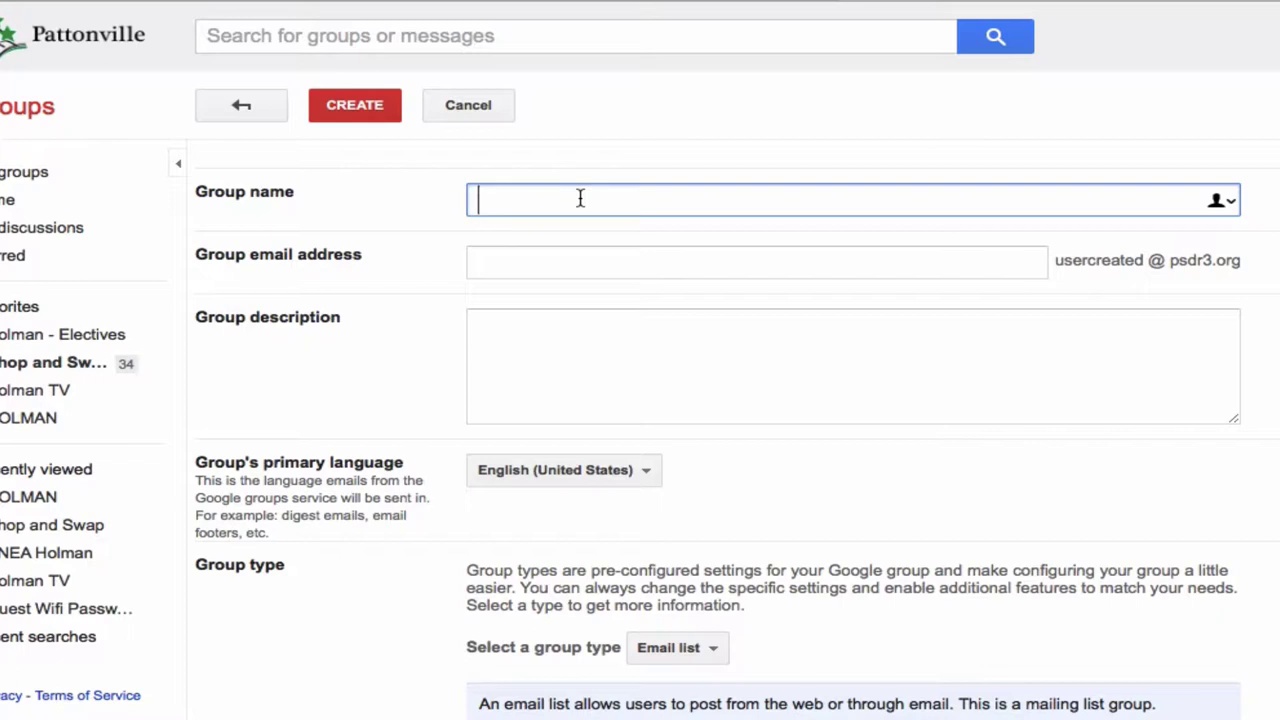
text(T)
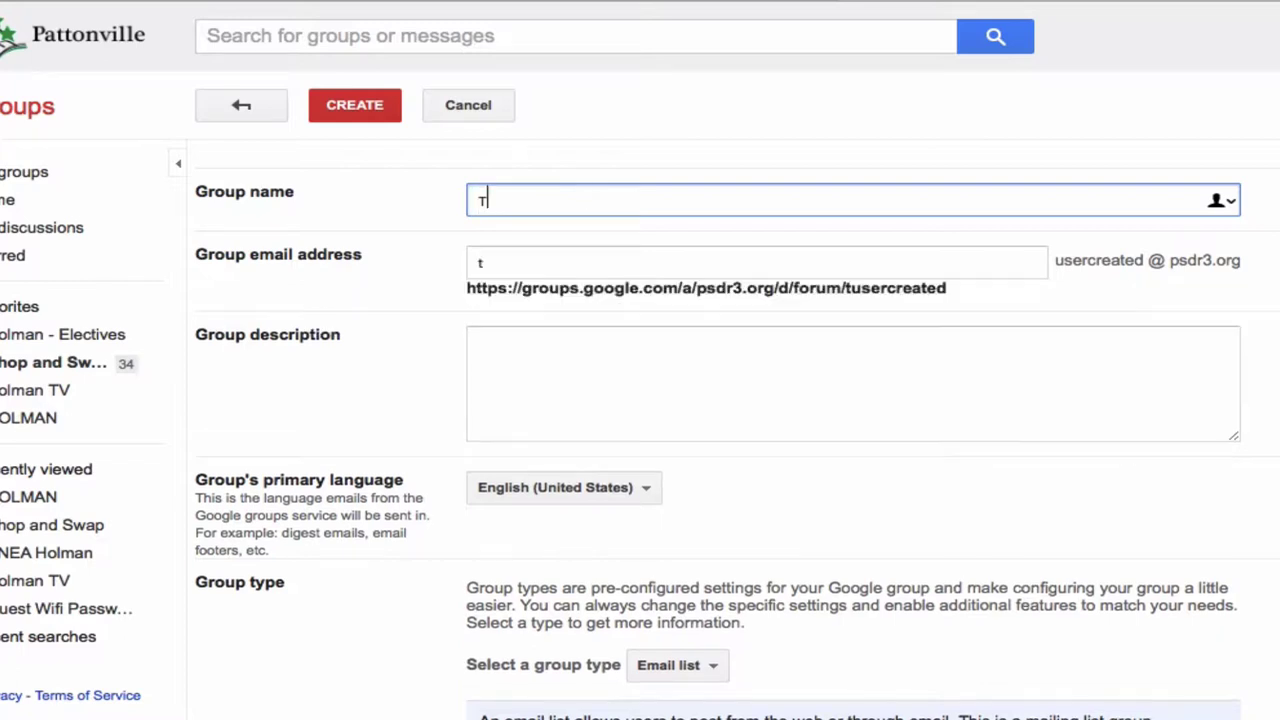
text(ech Leader)
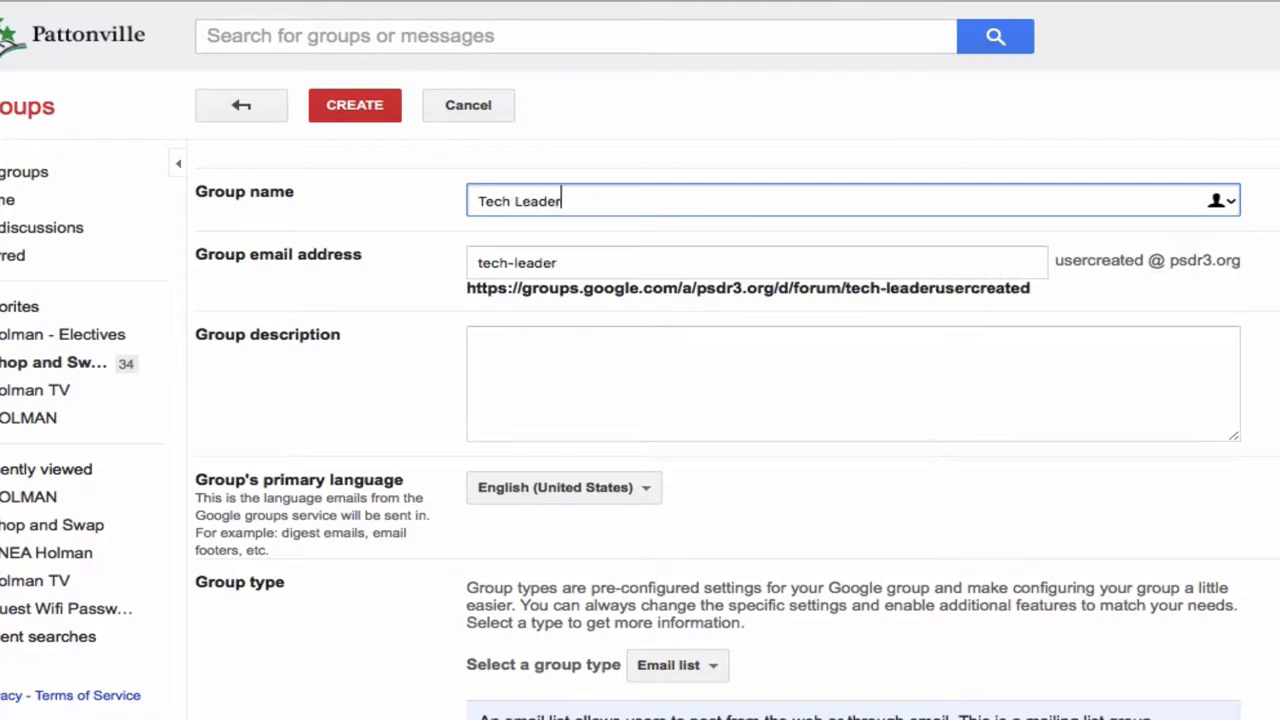
text(ship Team)
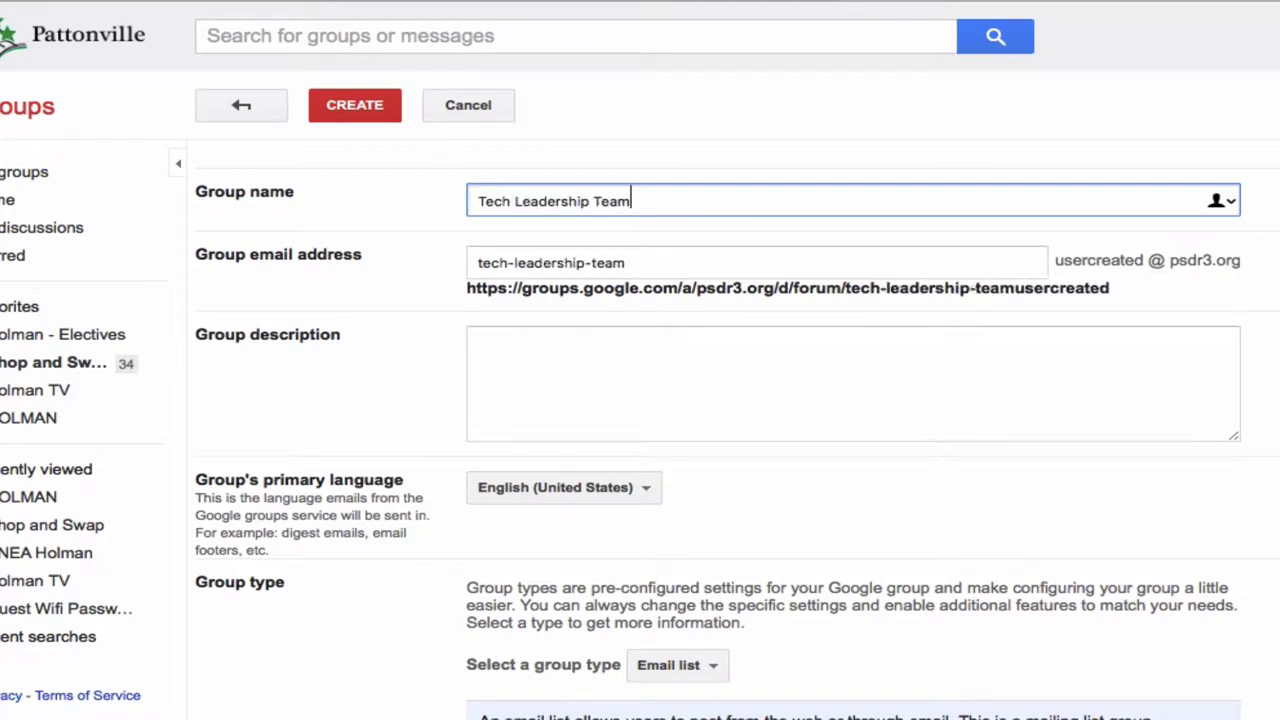
click(686, 250)
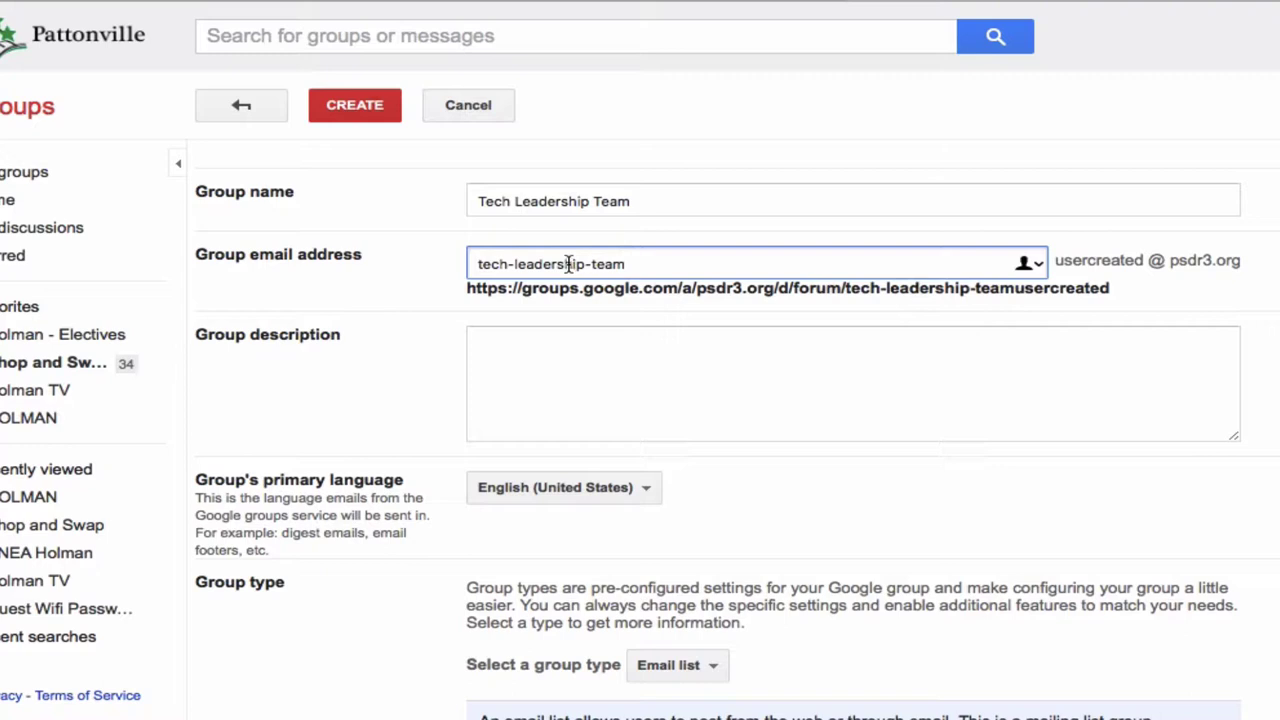
click(510, 263)
key(BackSpace)
key(Right)
key(Right)
key(Right)
key(Right)
key(Right)
key(Right)
key(Right)
key(Right)
key(Right)
key(Right)
key(Right)
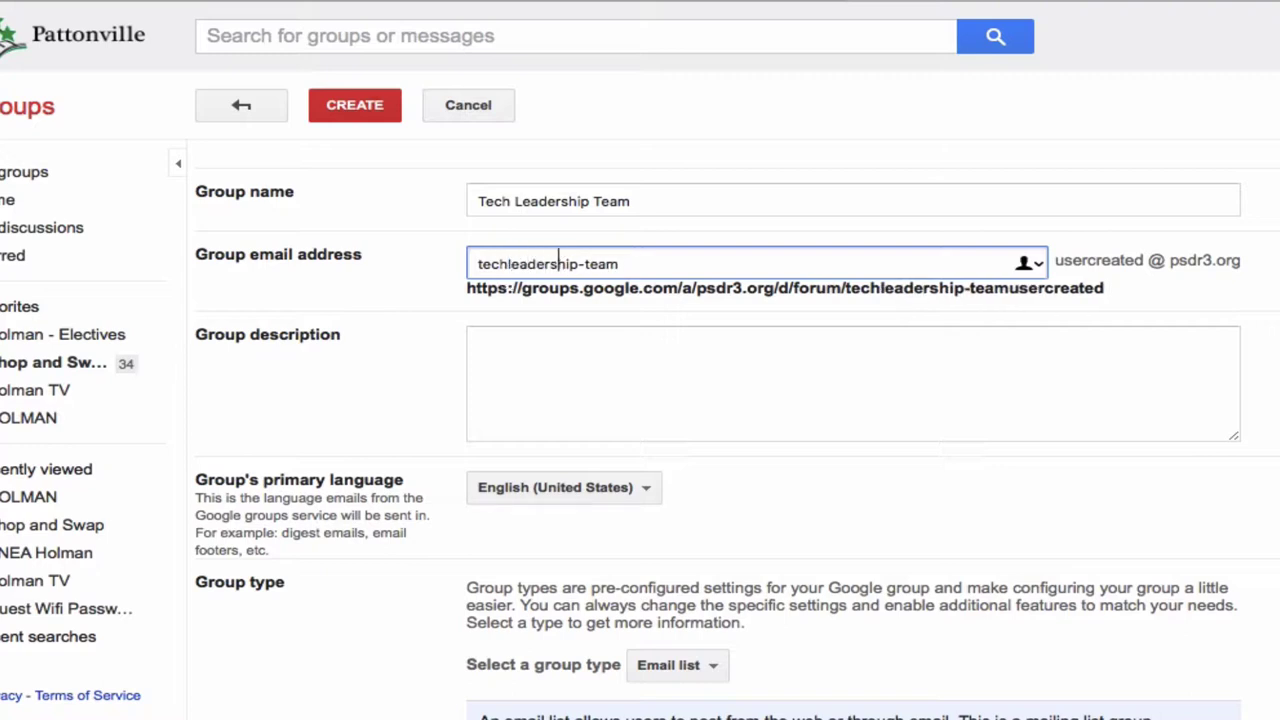
key(BackSpace)
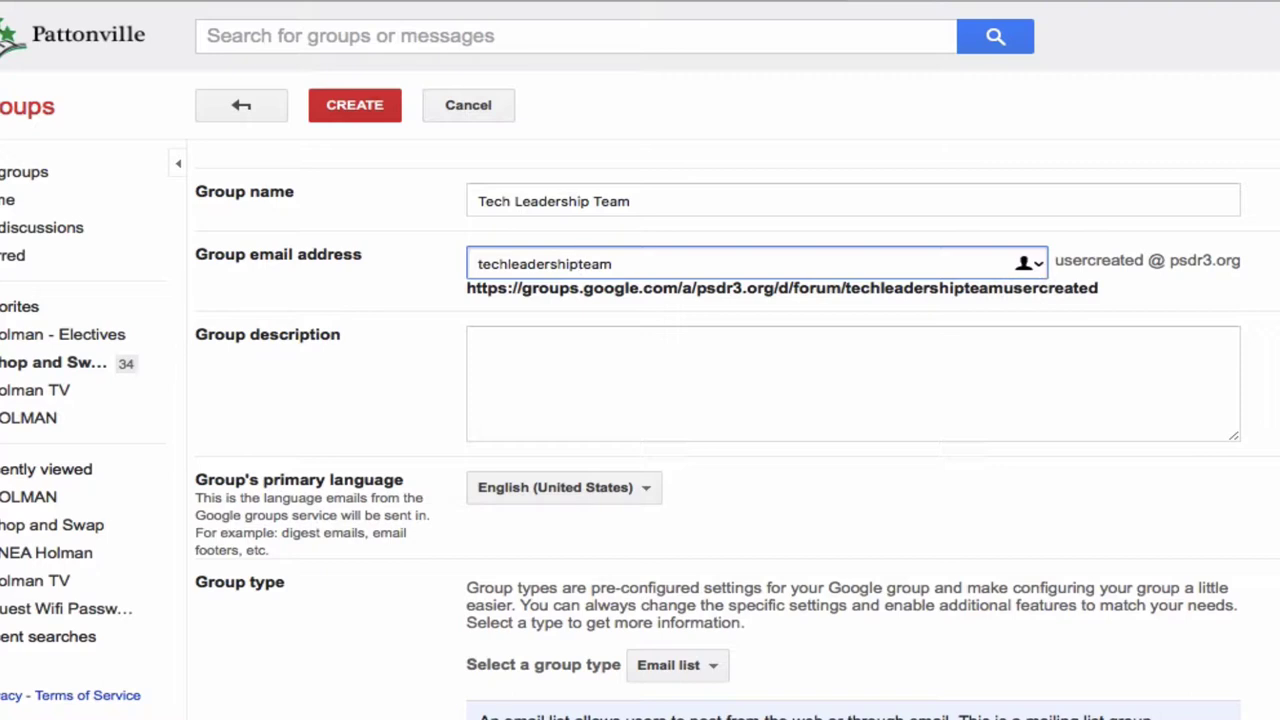
click(579, 410)
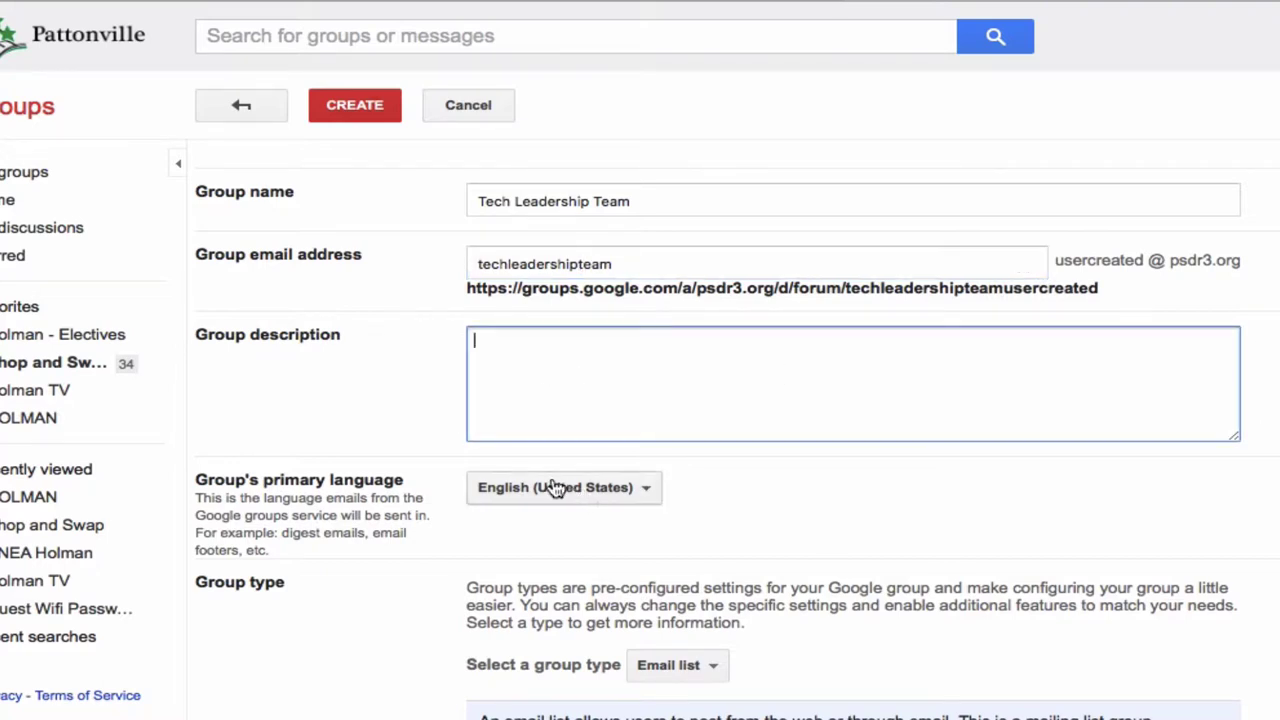
Scroll down to the group type setting and show its dropdown of options, still at Email list.
scroll(1123, 526, down, 3)
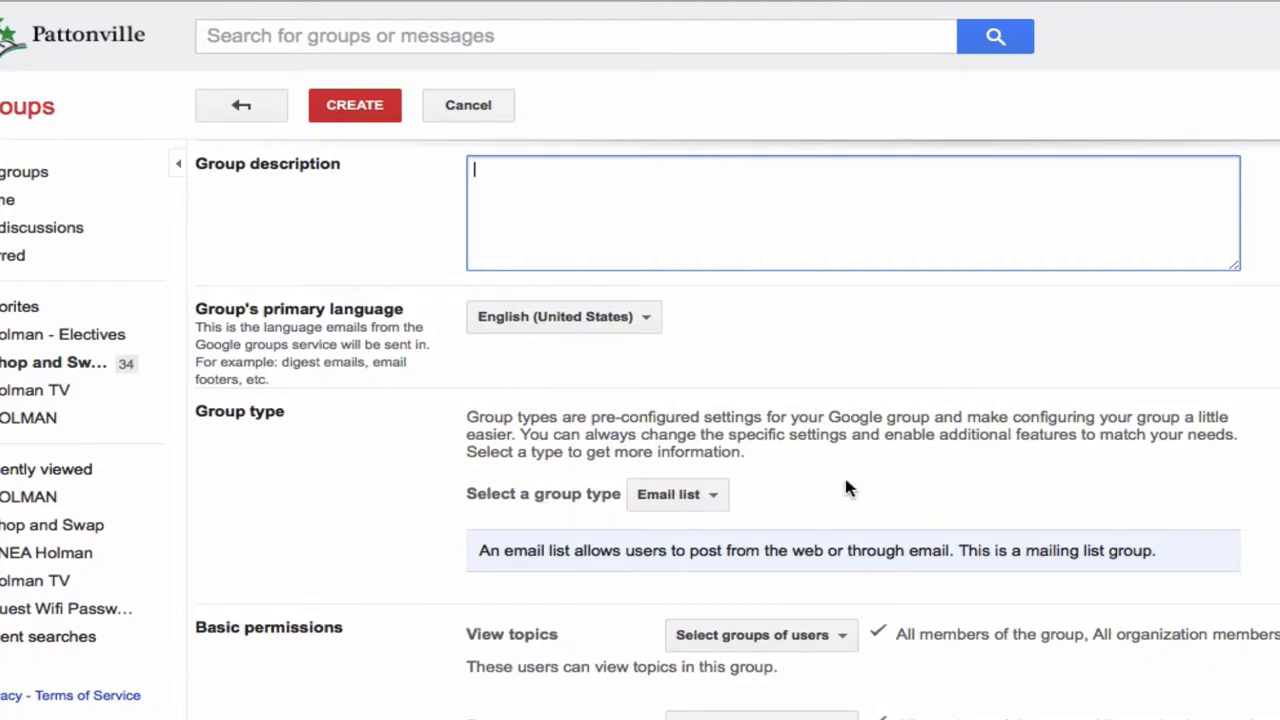
click(712, 500)
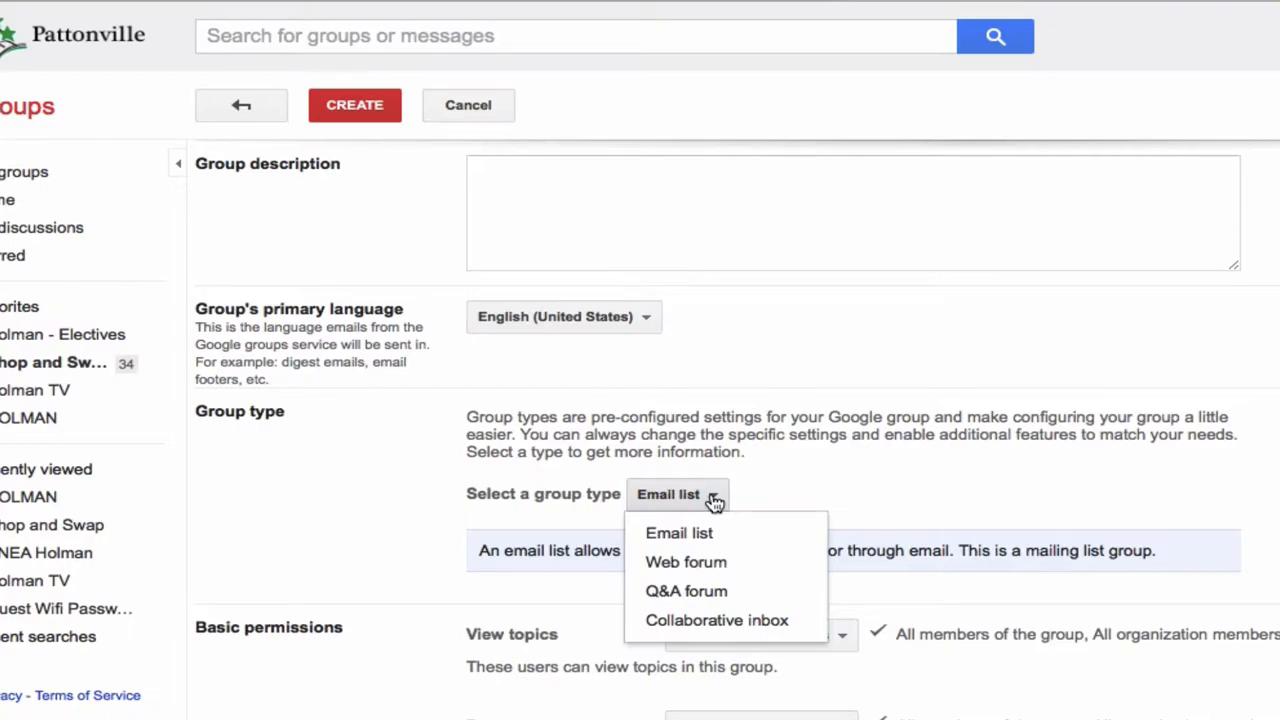
click(715, 500)
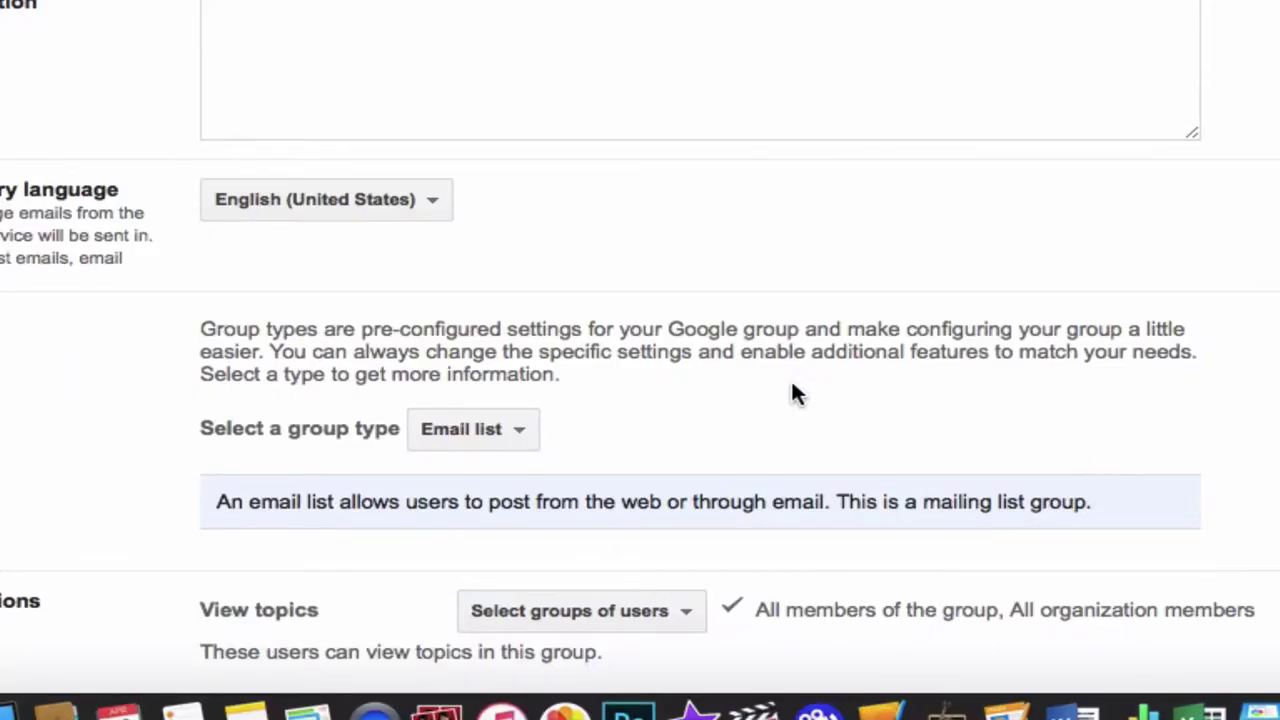
click(471, 440)
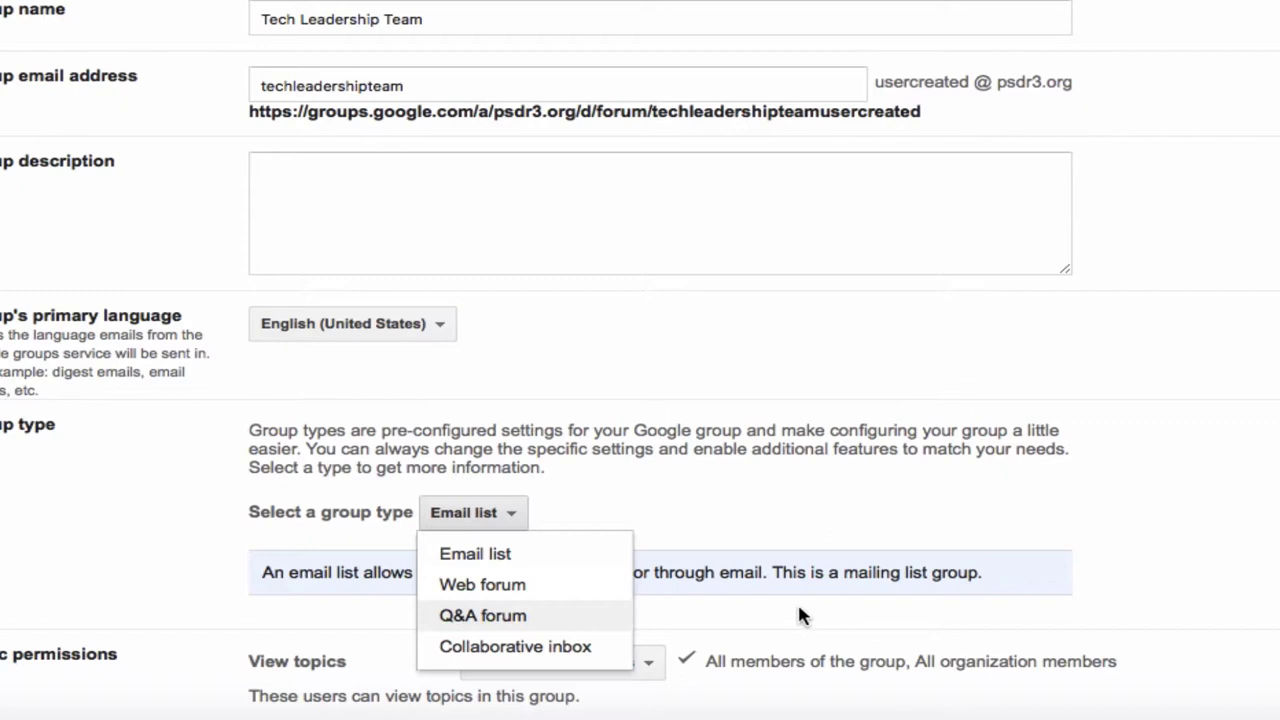
Set the group type to Web forum and scroll down to Basic permissions.
click(508, 586)
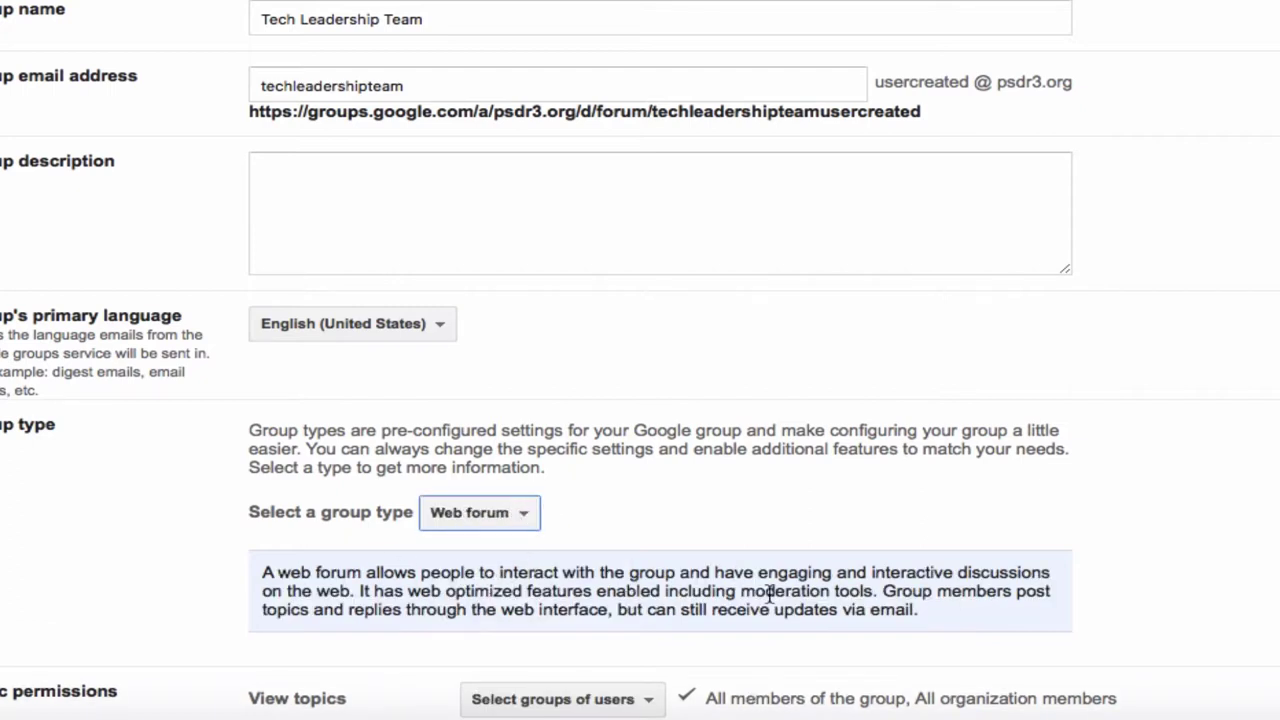
scroll(943, 602, down, 3)
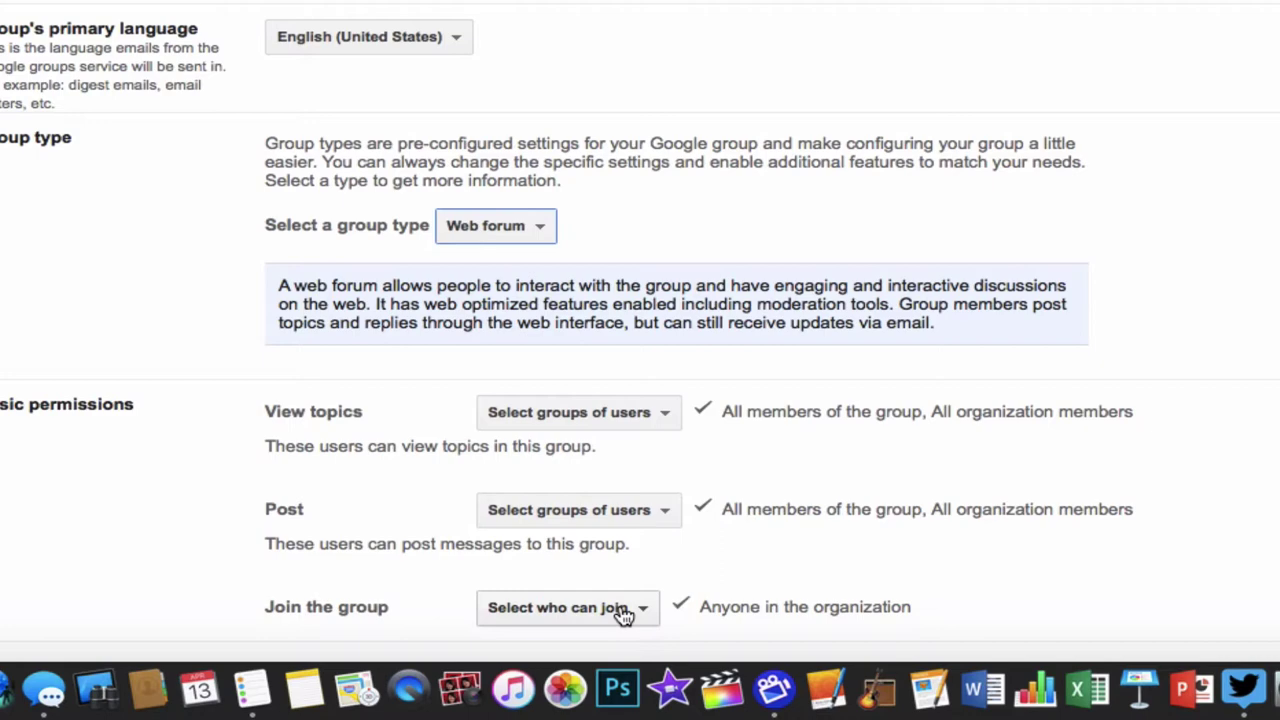
Set who can join to 'Anyone in the organization can ask'.
right_click(622, 613)
click(609, 607)
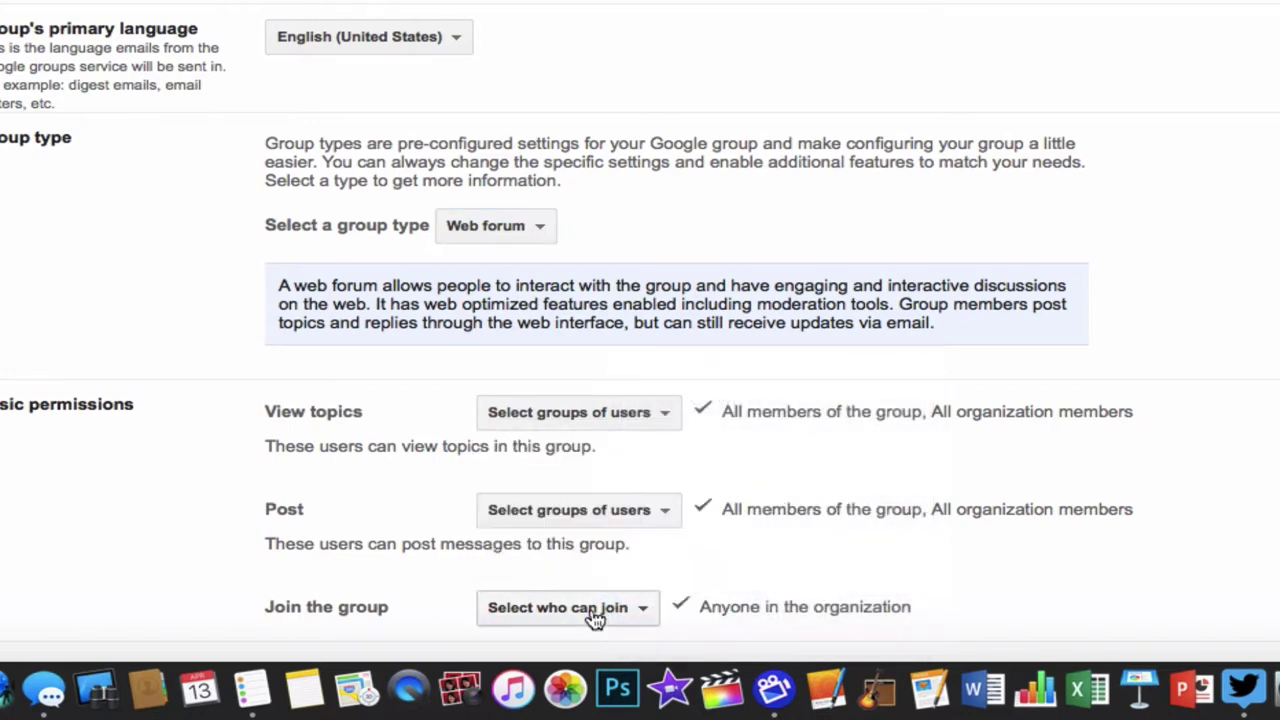
click(591, 612)
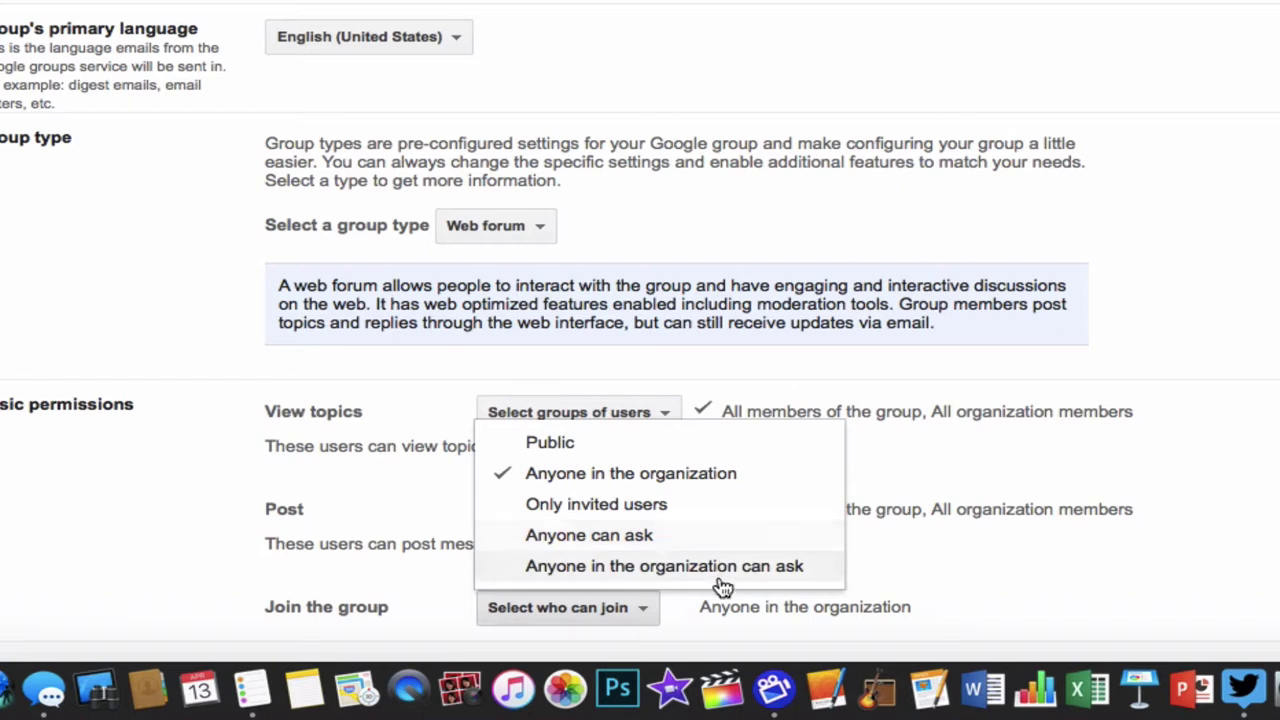
click(806, 578)
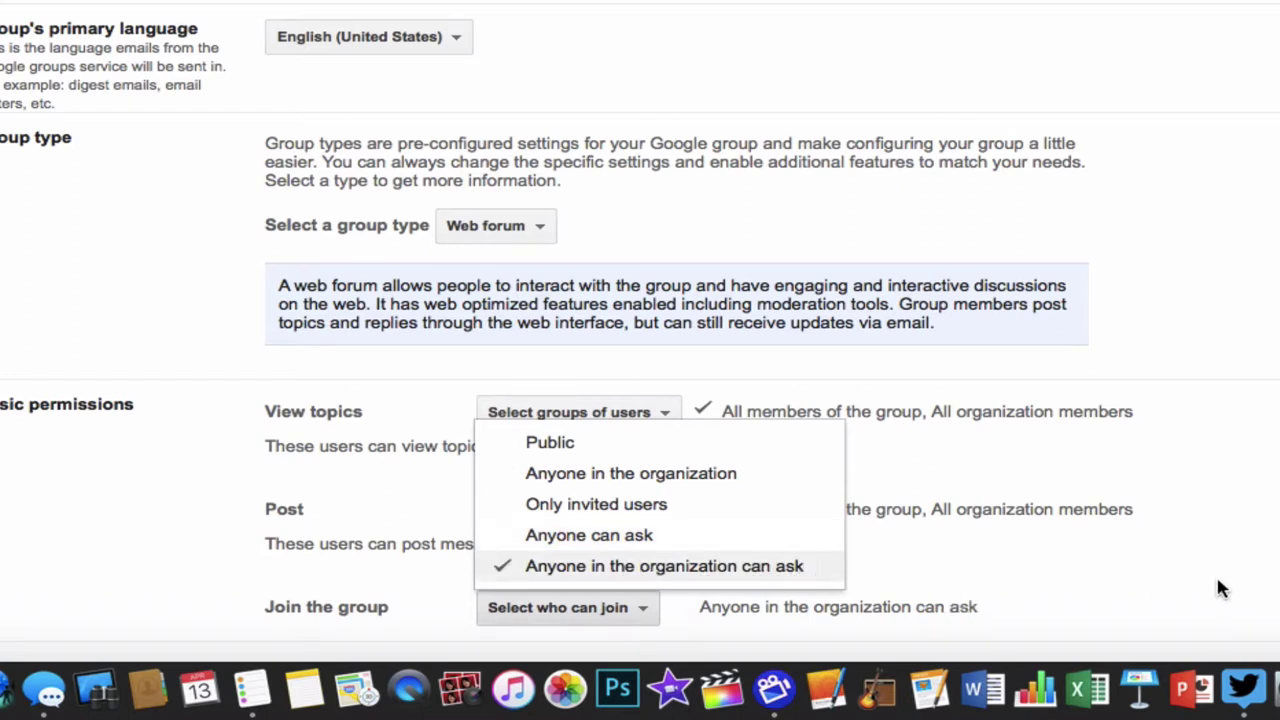
click(1181, 584)
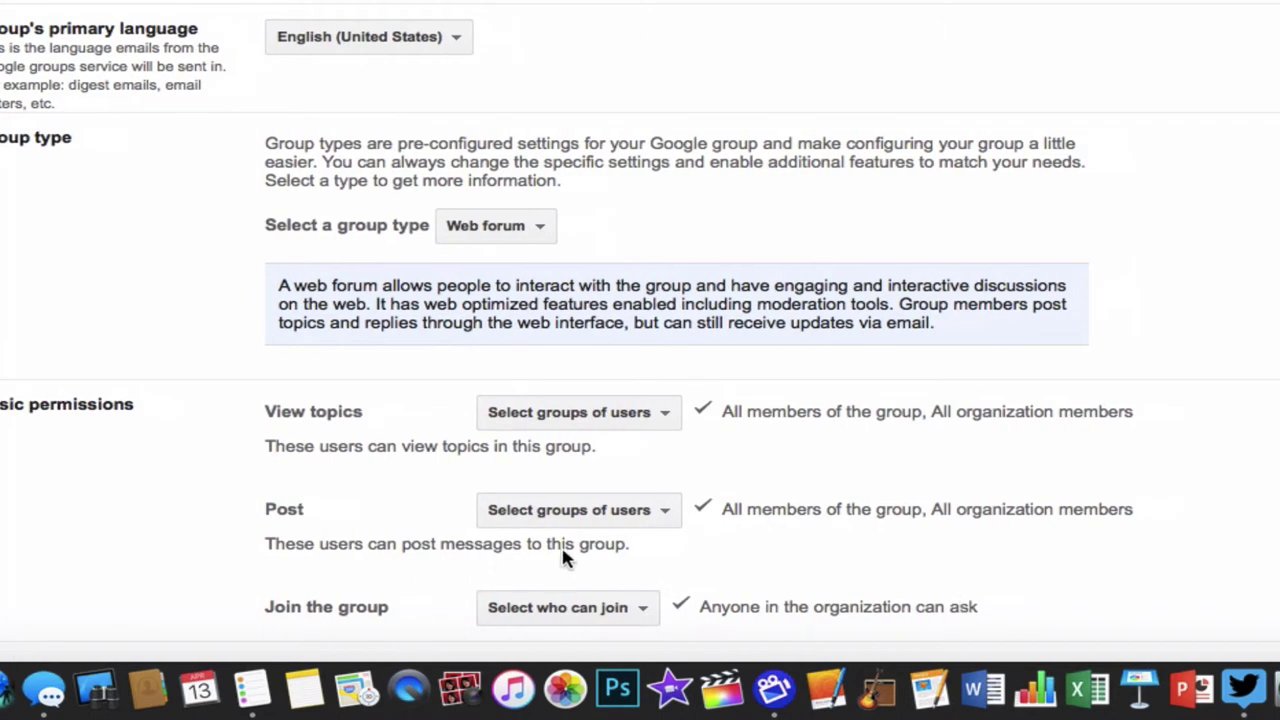